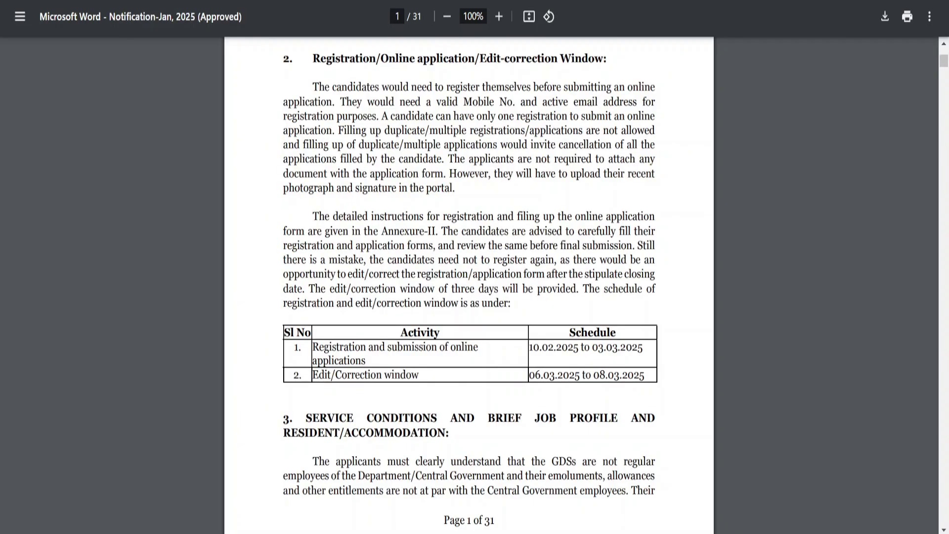
# - Review the notification's registration and edit-correction schedule, age limits with relaxations, and educational qualification section, marking the schedule dates and minimum age
pyautogui.moveTo(530, 347); pyautogui.dragTo(647, 347)
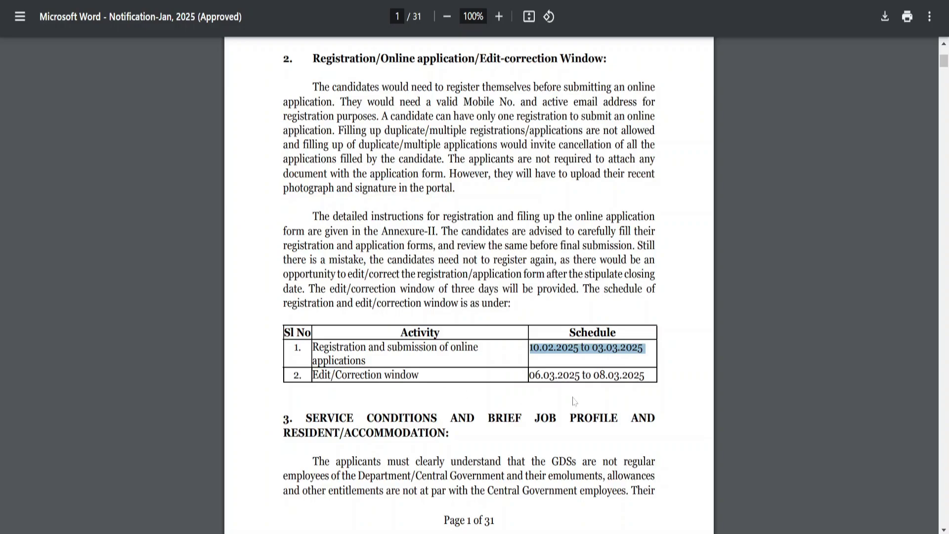
pyautogui.moveTo(530, 376); pyautogui.dragTo(645, 375)
pyautogui.scroll(-20, 469, 285)
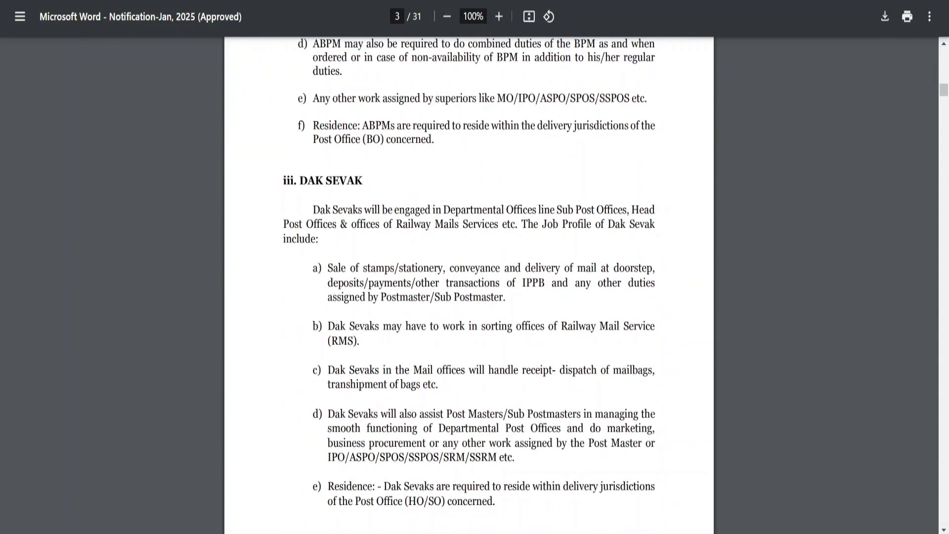
pyautogui.scroll(2, 469, 285)
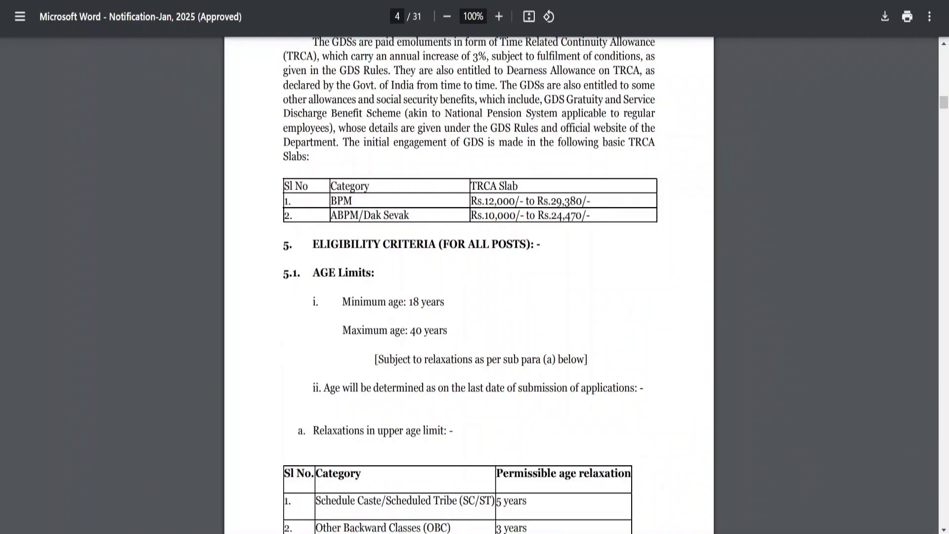
pyautogui.moveTo(343, 302); pyautogui.dragTo(448, 302)
pyautogui.scroll(-5, 489, 343)
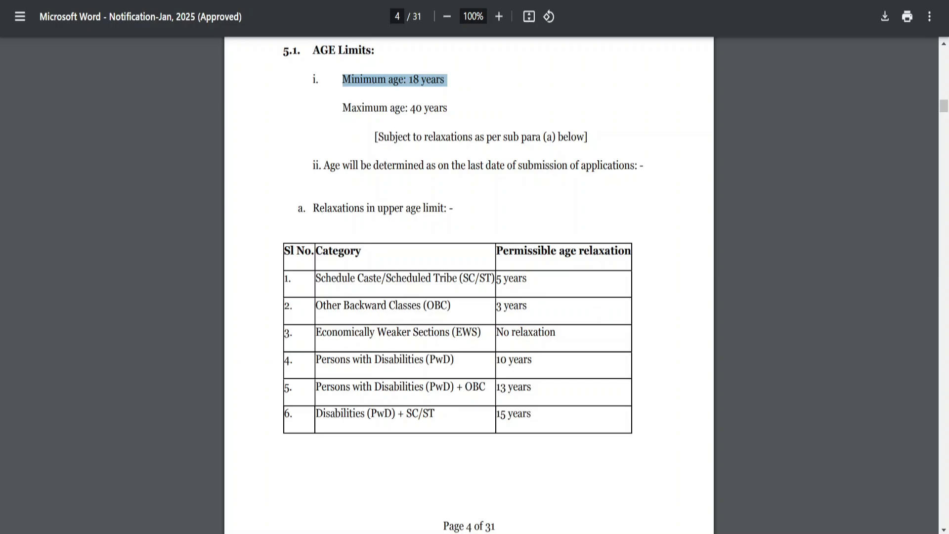
pyautogui.scroll(-3, 486, 365)
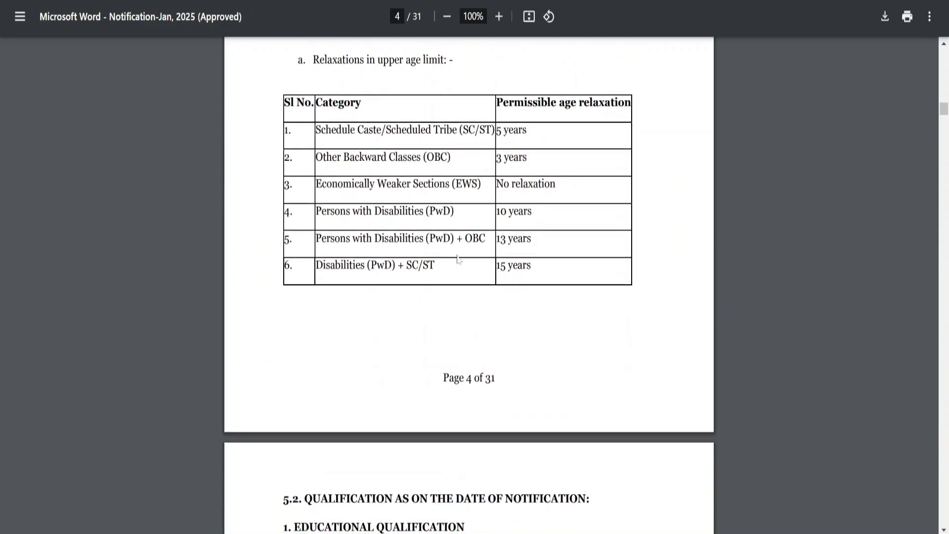
pyautogui.scroll(-6, 496, 290)
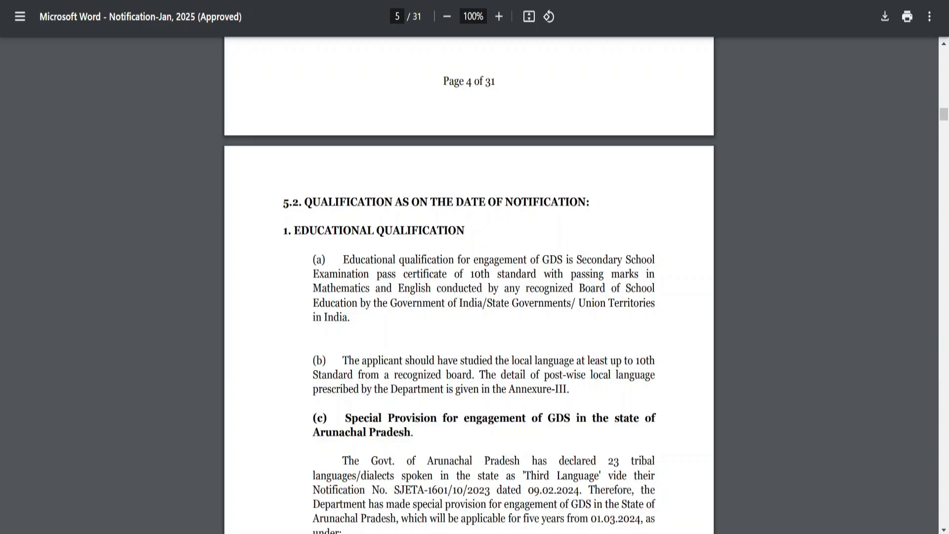
pyautogui.scroll(-3, 469, 297)
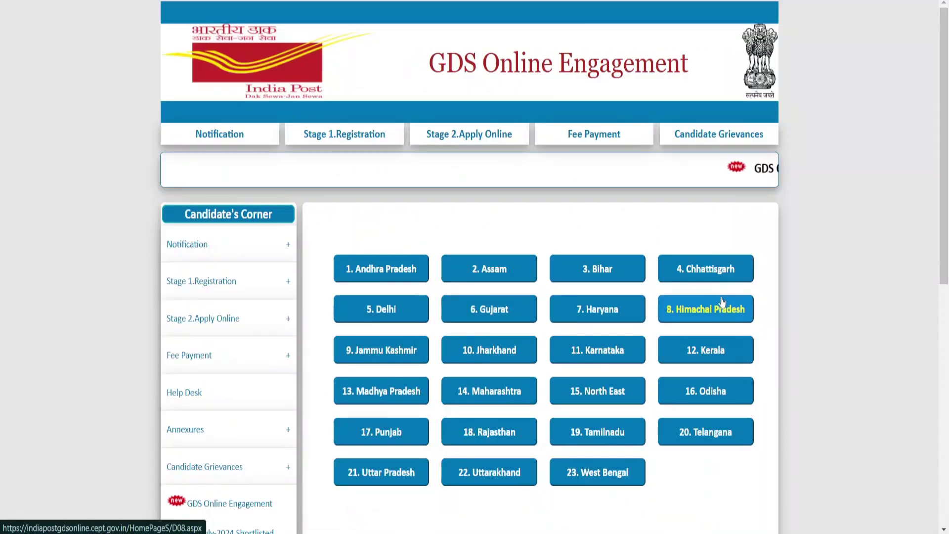
# - Switch to the GDS Online Engagement home page and examine the Candidate's Corner entries, including Stage 2 Apply Online and Candidate Grievances
pyautogui.scroll(-3, 514, 269)
pyautogui.moveTo(232, 174)
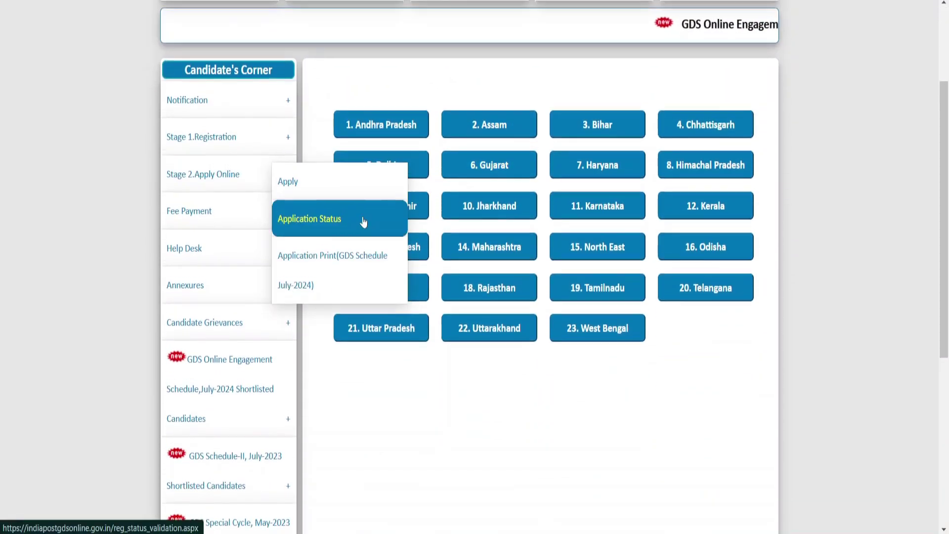
pyautogui.scroll(1, 448, 220)
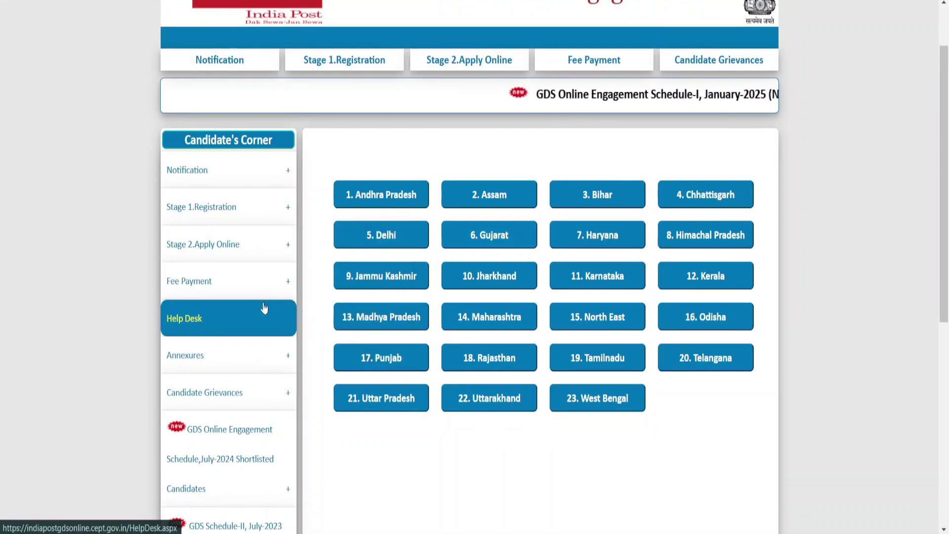
pyautogui.scroll(-3, 264, 308)
pyautogui.moveTo(216, 234)
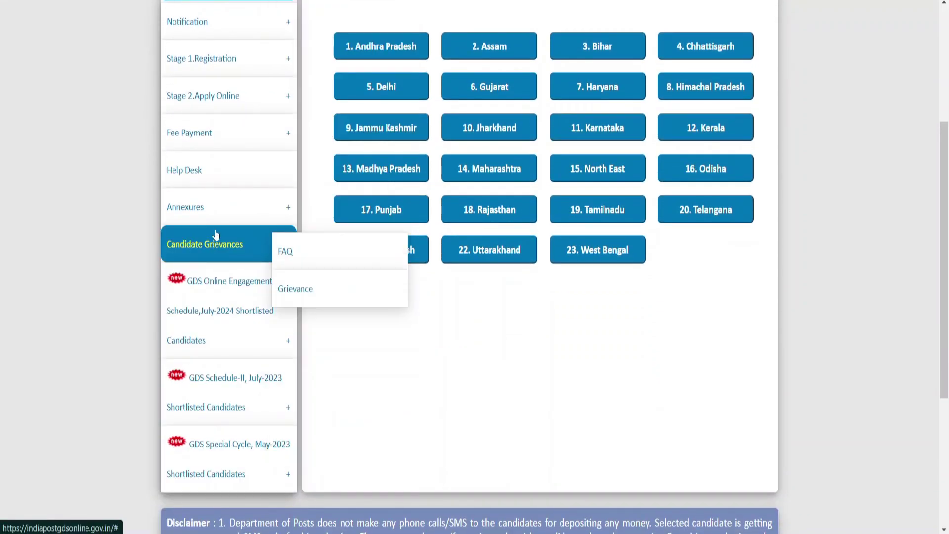
pyautogui.scroll(1, 216, 212)
pyautogui.moveTo(275, 135)
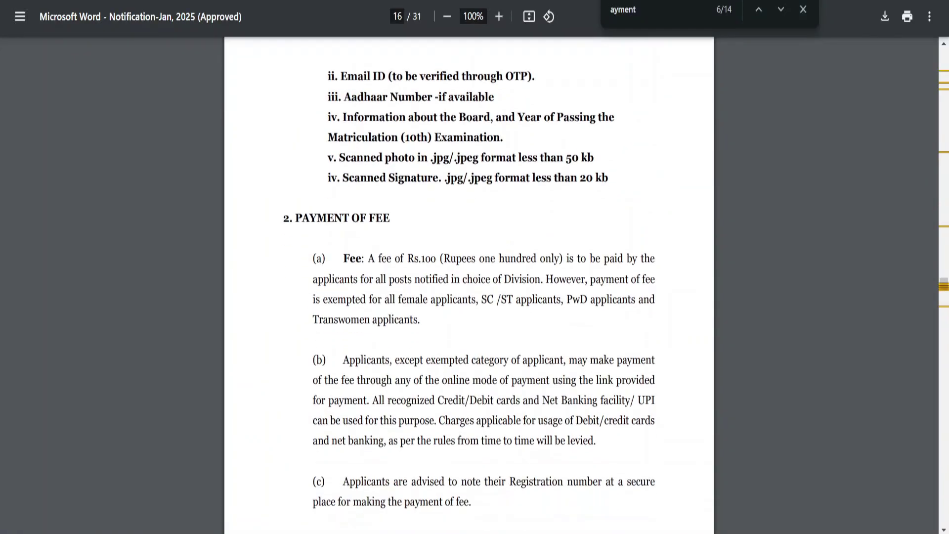
# - Read the Payment of Fee section on page 16 of the notification, marking the line with the exempted applicant categories
pyautogui.scroll(-3, 470, 287)
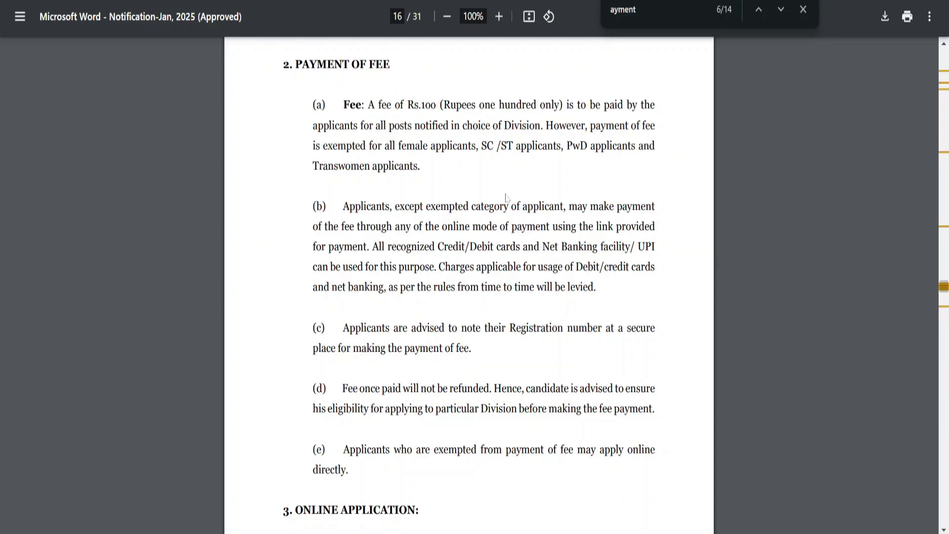
pyautogui.moveTo(396, 146); pyautogui.dragTo(657, 147)
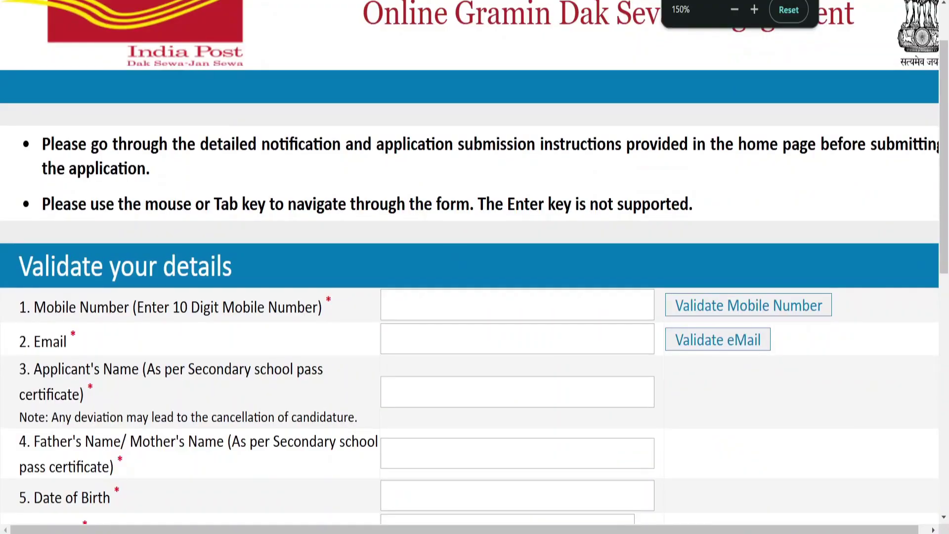
# - Examine the mobile number, email, applicant's name, parent's name and date of birth fields of the Stage 1 registration form
pyautogui.scroll(-3, 441, 278)
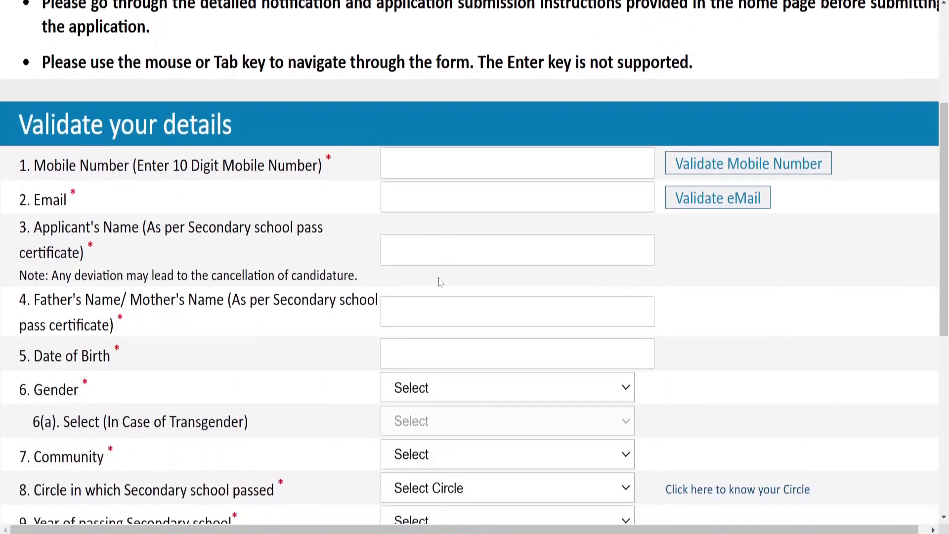
pyautogui.moveTo(210, 158); pyautogui.dragTo(297, 158)
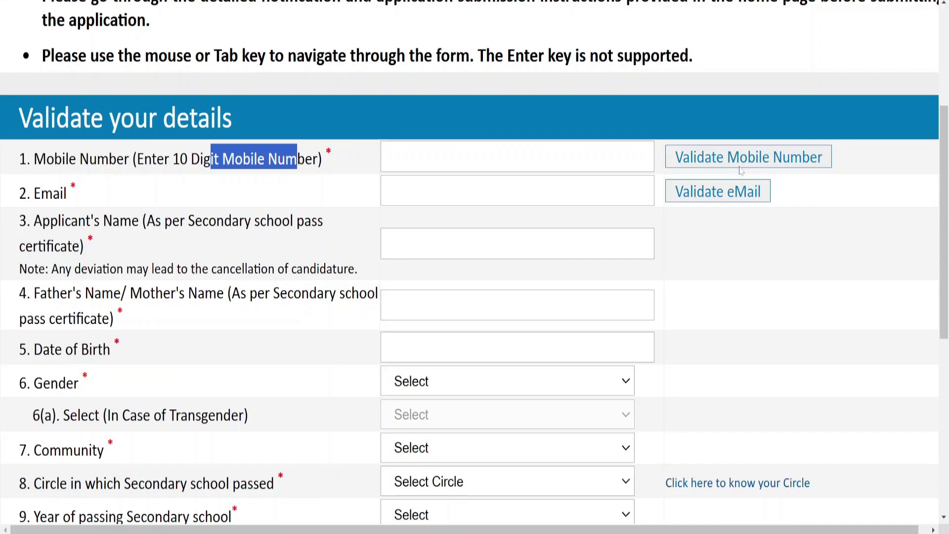
pyautogui.moveTo(39, 192); pyautogui.dragTo(89, 197)
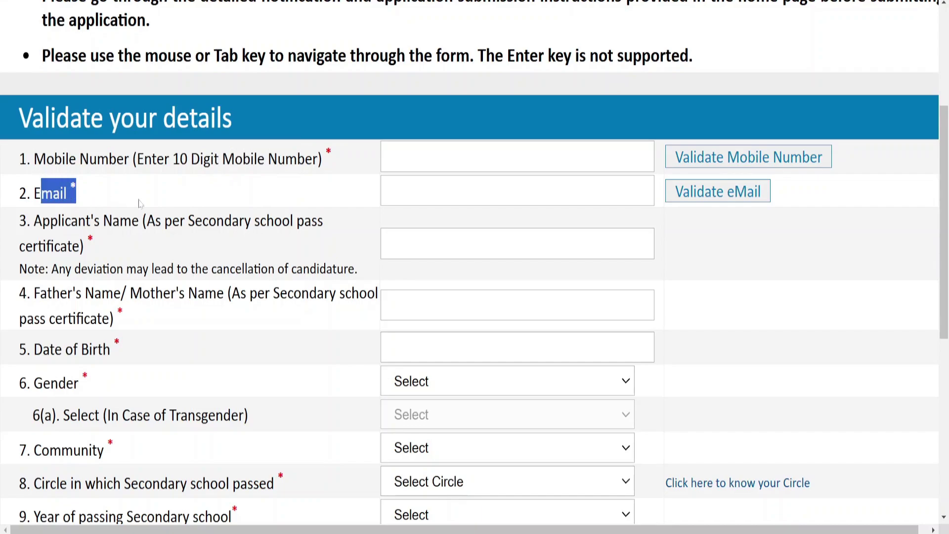
pyautogui.scroll(-3, 141, 202)
pyautogui.click(61, 90)
pyautogui.moveTo(50, 72); pyautogui.dragTo(379, 99)
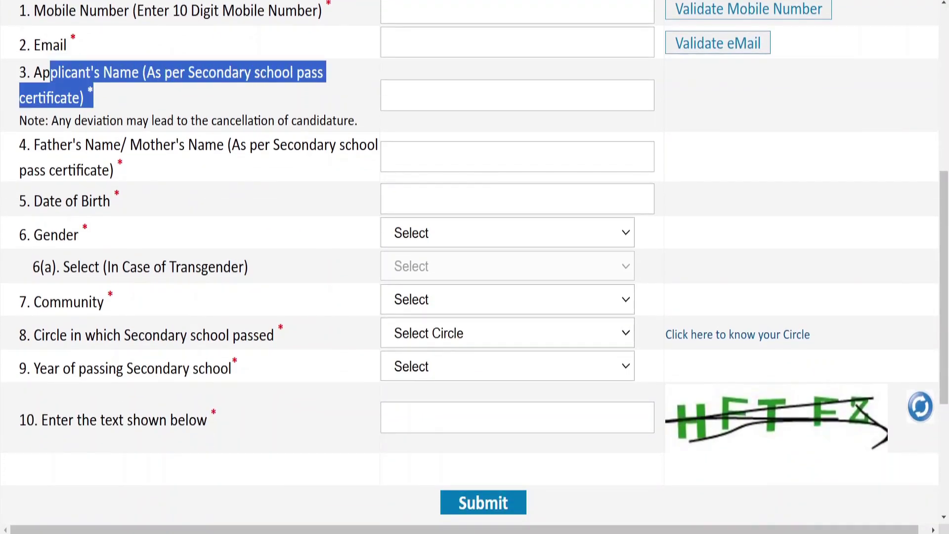
pyautogui.moveTo(82, 145); pyautogui.dragTo(274, 145)
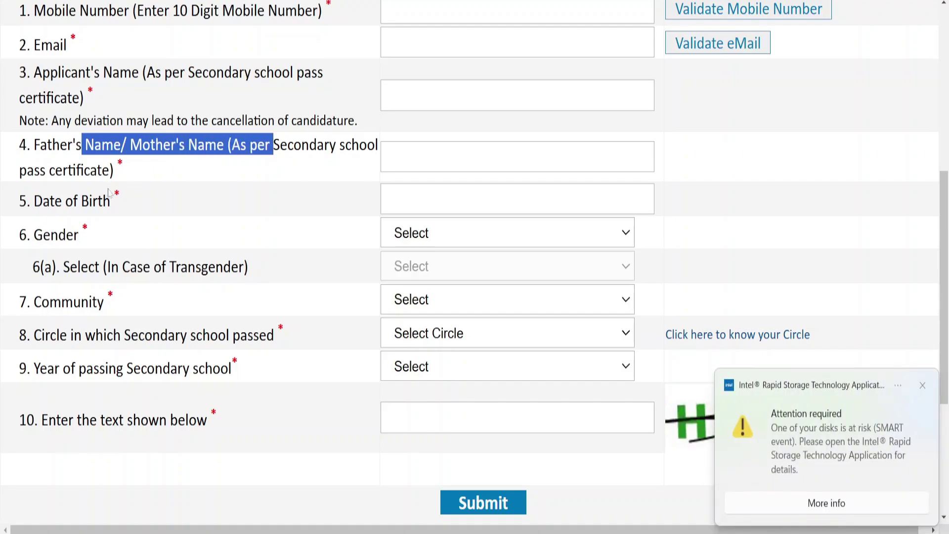
pyautogui.moveTo(101, 194); pyautogui.dragTo(222, 206)
pyautogui.press('Tab')
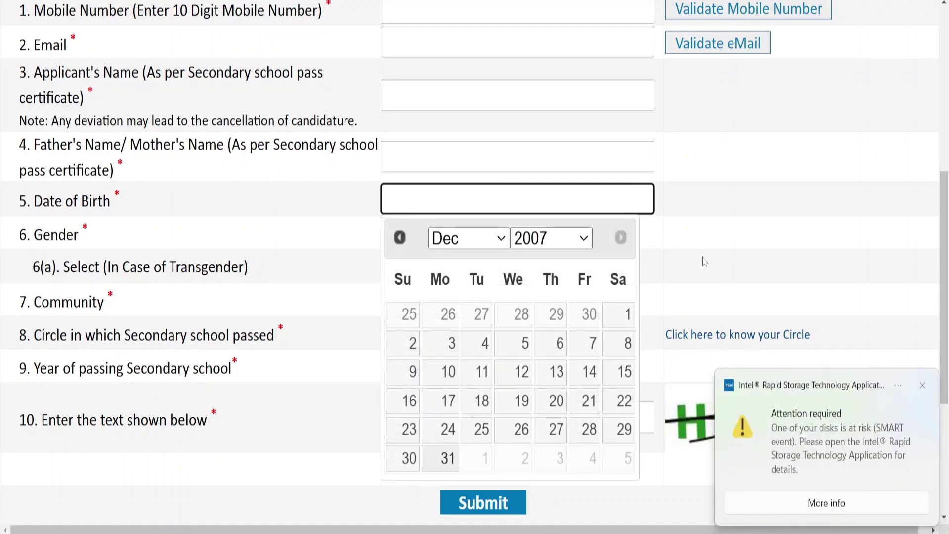
pyautogui.click(702, 238)
# - Set the applicant's gender to Male and the community to SC in the registration form
pyautogui.click(443, 238)
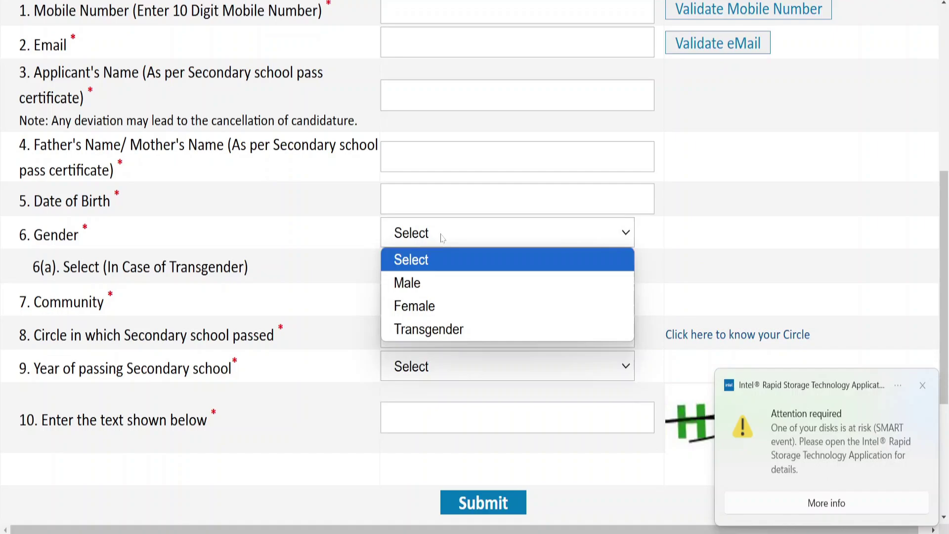
pyautogui.click(437, 279)
pyautogui.scroll(-1, 437, 276)
pyautogui.click(438, 229)
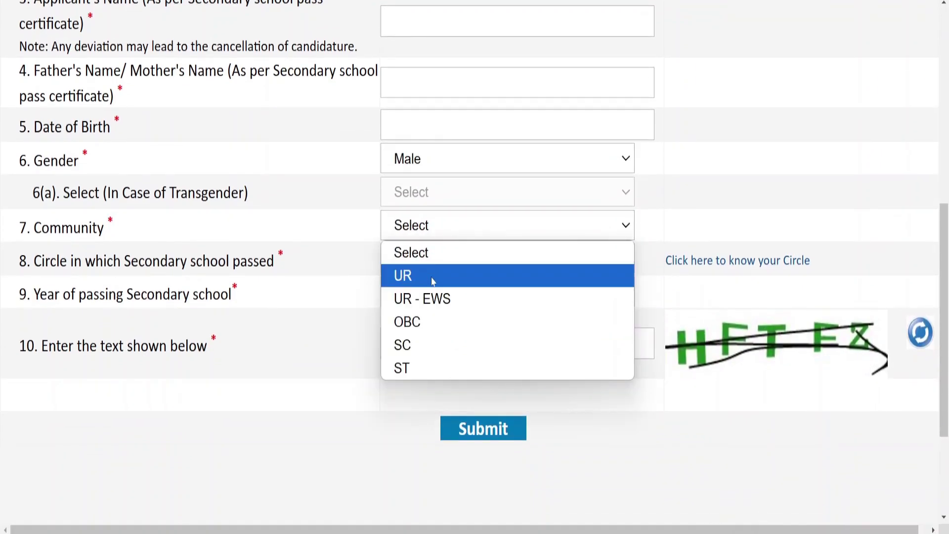
pyautogui.click(447, 344)
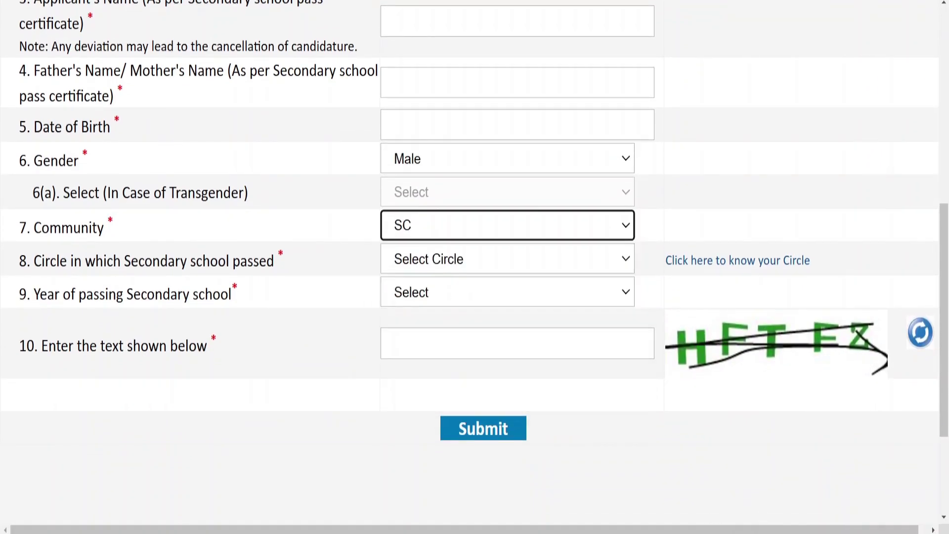
# - Set the circle in which secondary school was passed to West Bengal and the year of passing to 2016
pyautogui.click(448, 267)
pyautogui.scroll(-1, 452, 155)
pyautogui.scroll(-3, 452, 155)
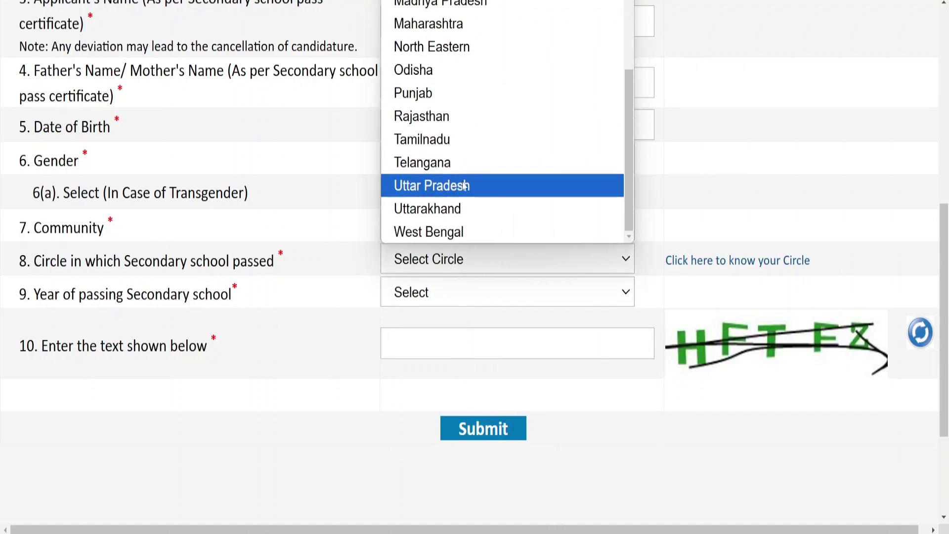
pyautogui.click(478, 231)
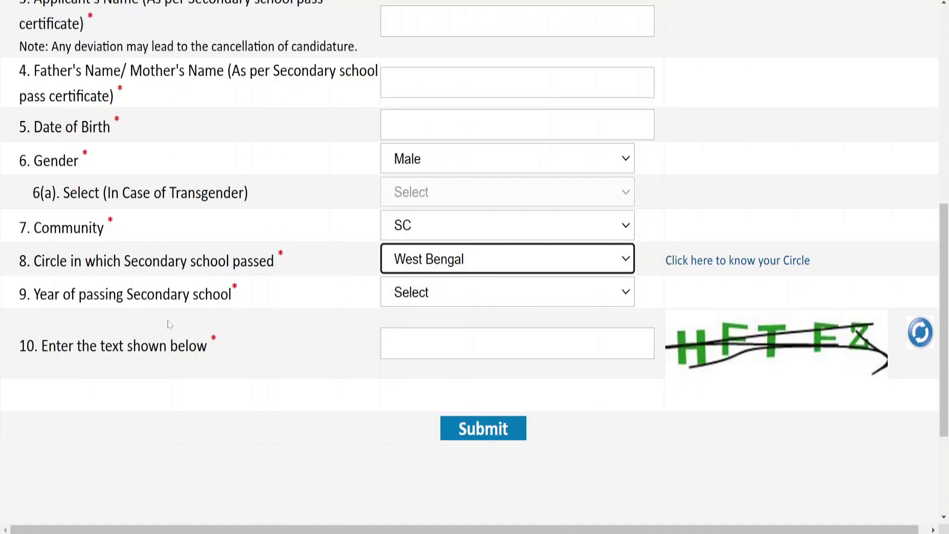
pyautogui.click(421, 301)
pyautogui.scroll(-10, 460, 187)
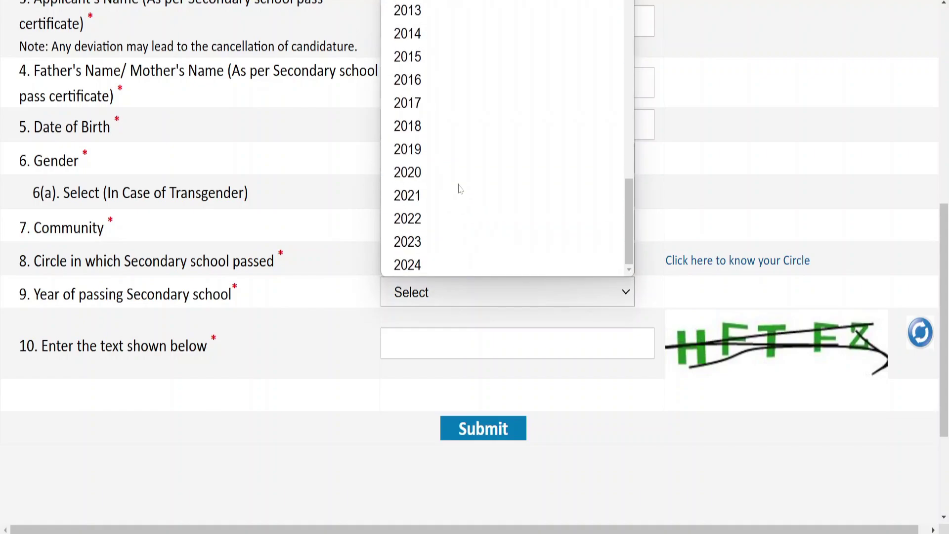
pyautogui.click(447, 80)
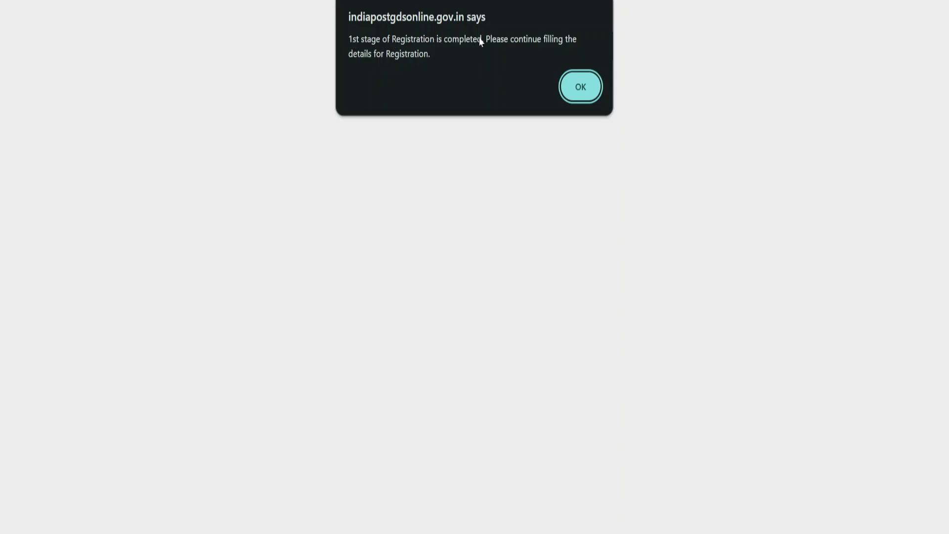
# - Acknowledge the first-stage registration message to continue to the remaining registration details
pyautogui.click(595, 91)
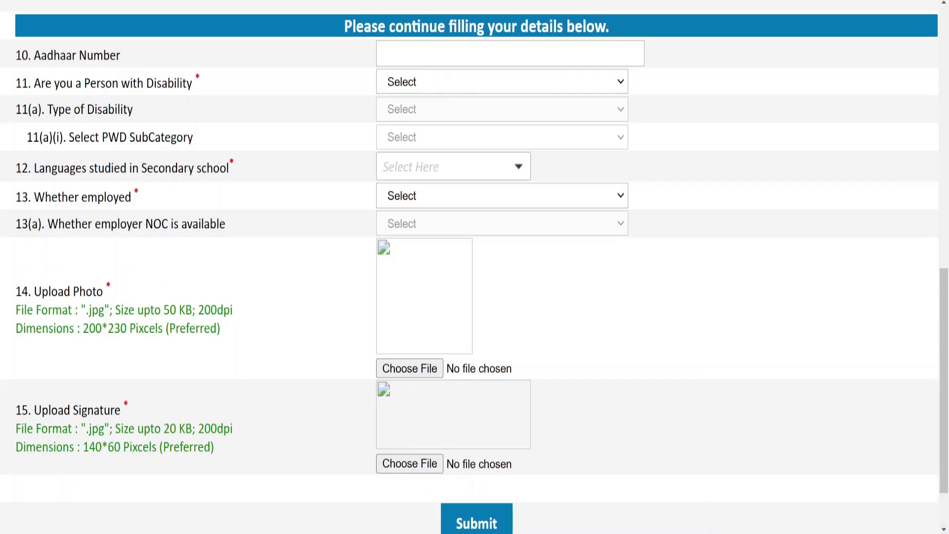
pyautogui.click(424, 85)
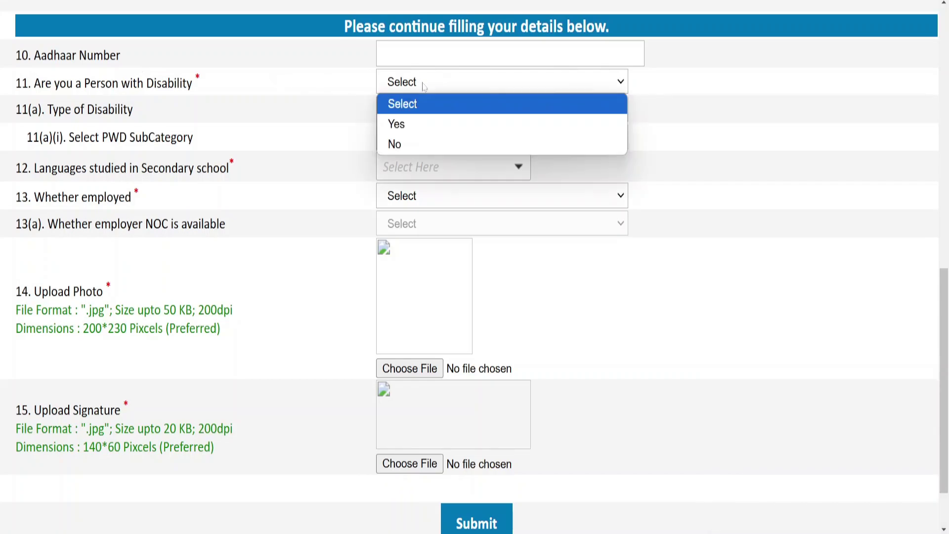
pyautogui.click(403, 126)
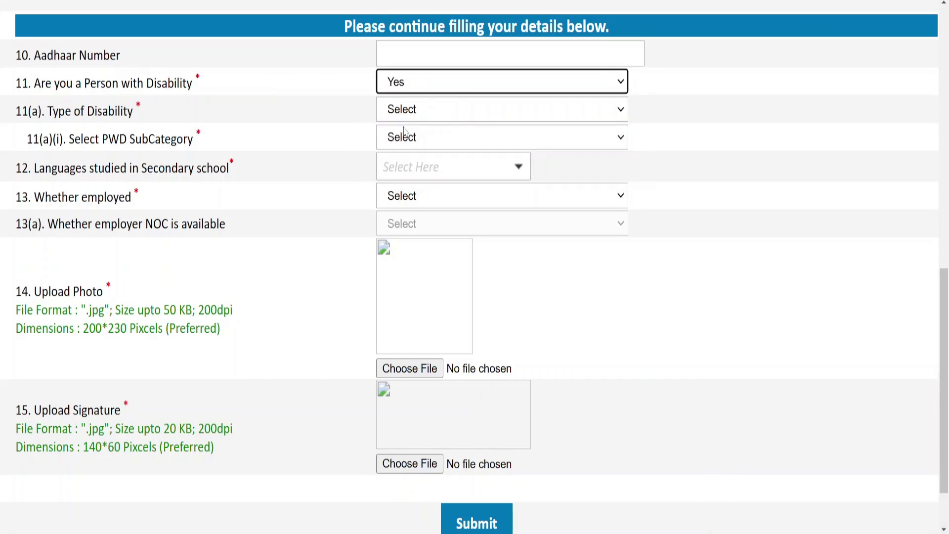
pyautogui.click(421, 118)
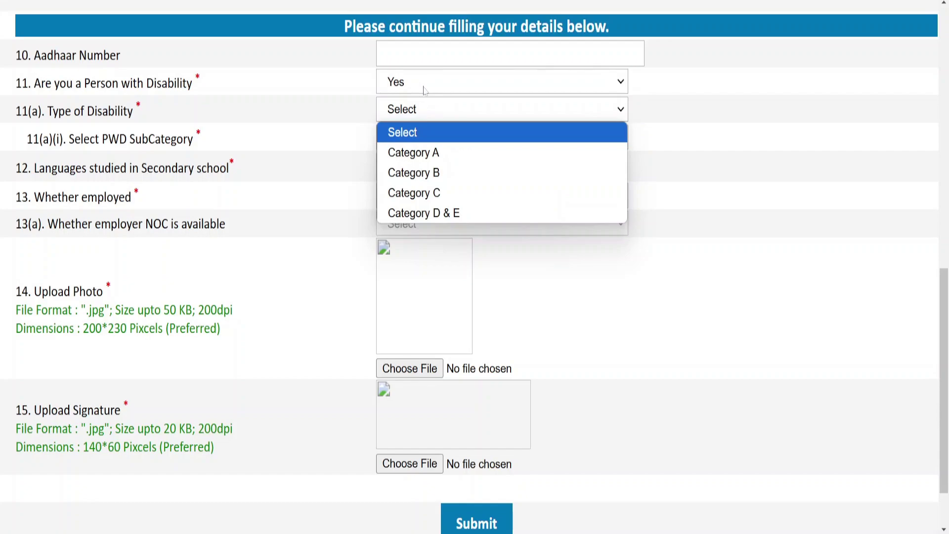
# - Answer No to the Person with Disability question in the remaining registration details
pyautogui.click(424, 85)
pyautogui.click(420, 145)
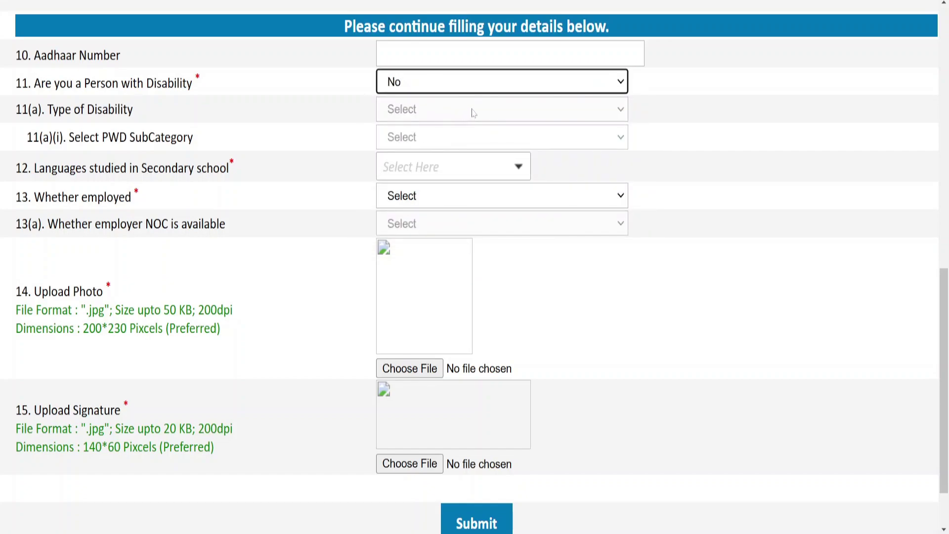
# - Select Bengali as the language studied in secondary school and answer No to whether employed
pyautogui.click(421, 173)
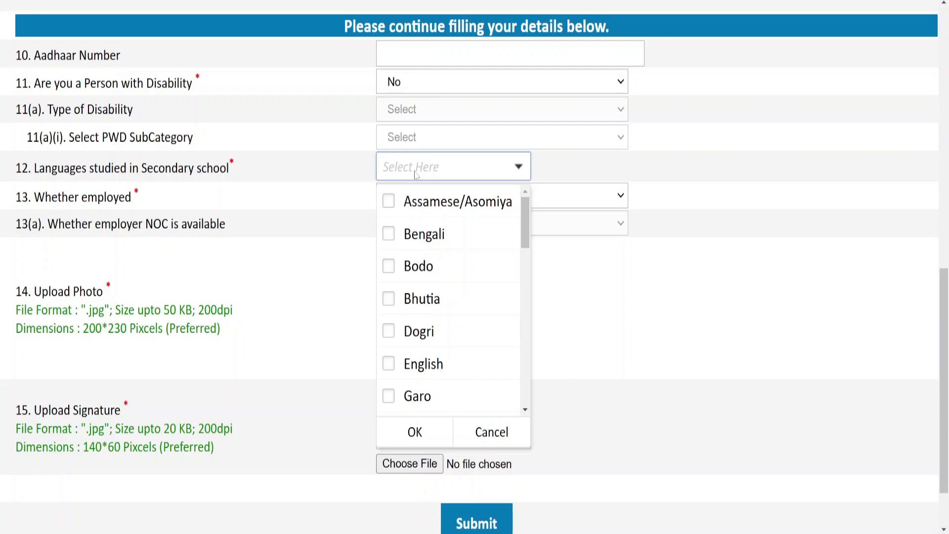
pyautogui.click(389, 234)
pyautogui.click(415, 432)
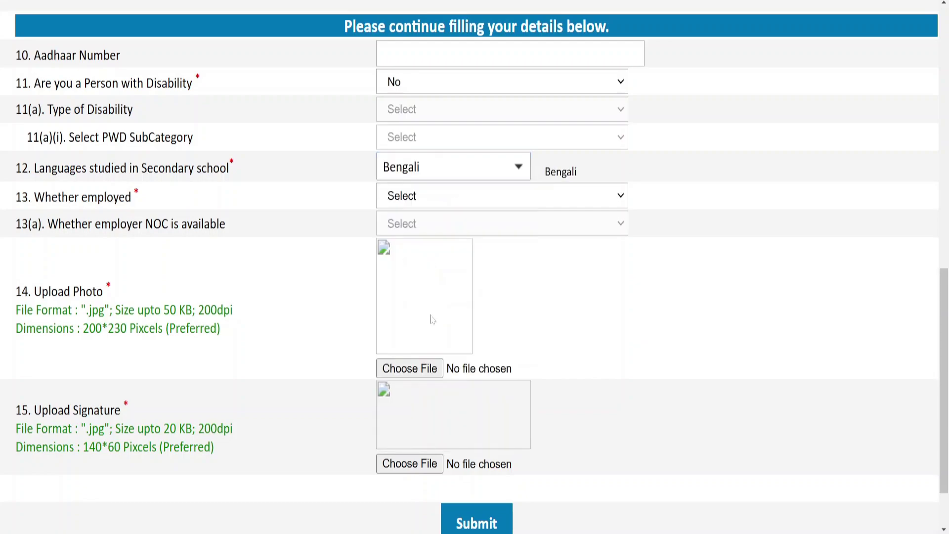
pyautogui.click(414, 203)
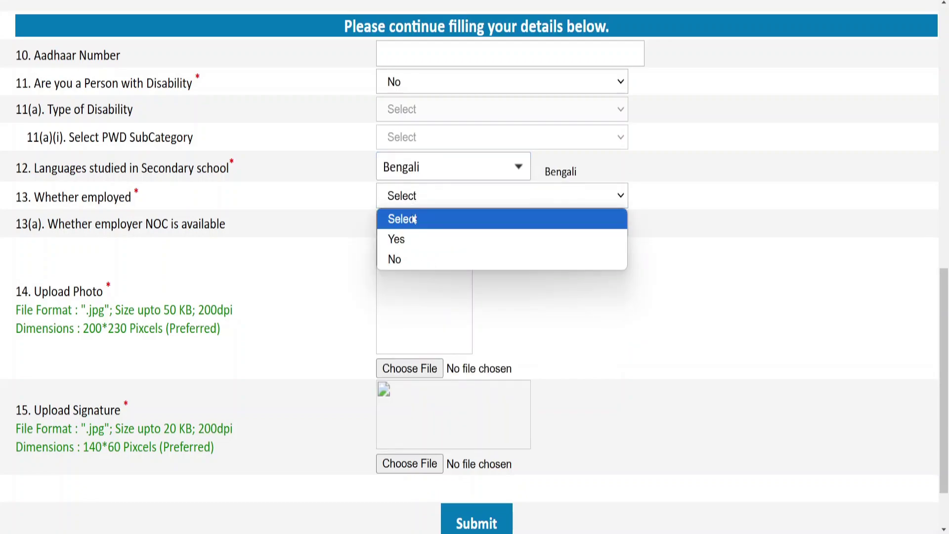
pyautogui.click(408, 257)
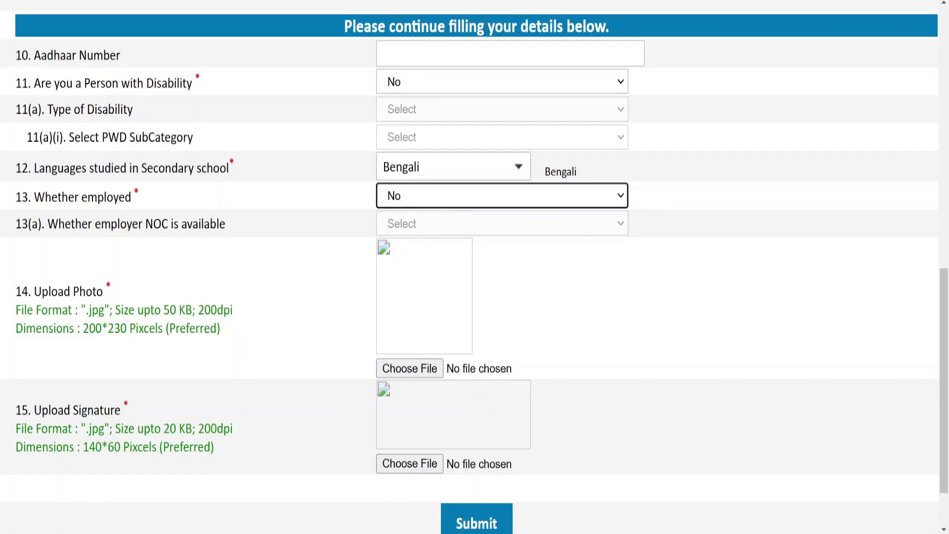
# - Submit the registration details, accept the declaration of no duplicate registration in the summary, and confirm the submission
pyautogui.click(85, 340)
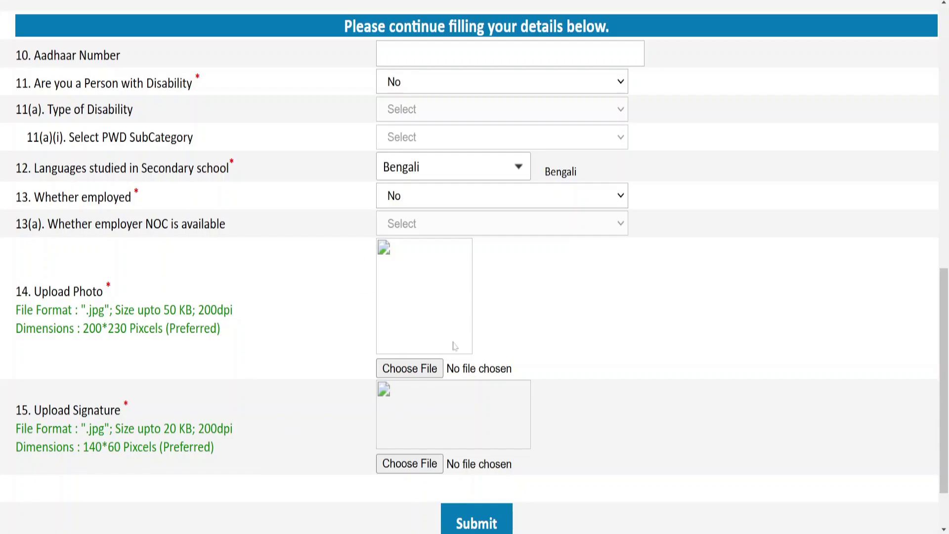
pyautogui.click(476, 523)
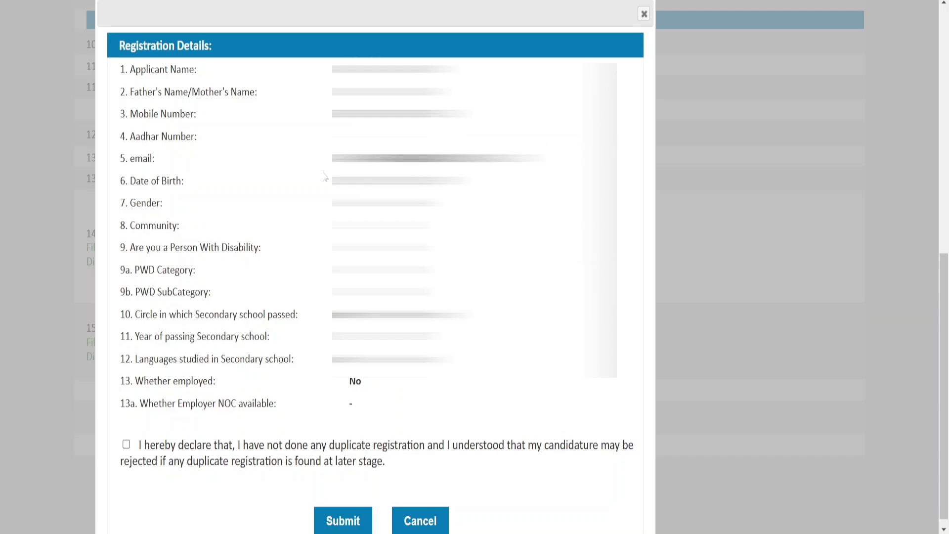
pyautogui.click(126, 445)
pyautogui.click(330, 518)
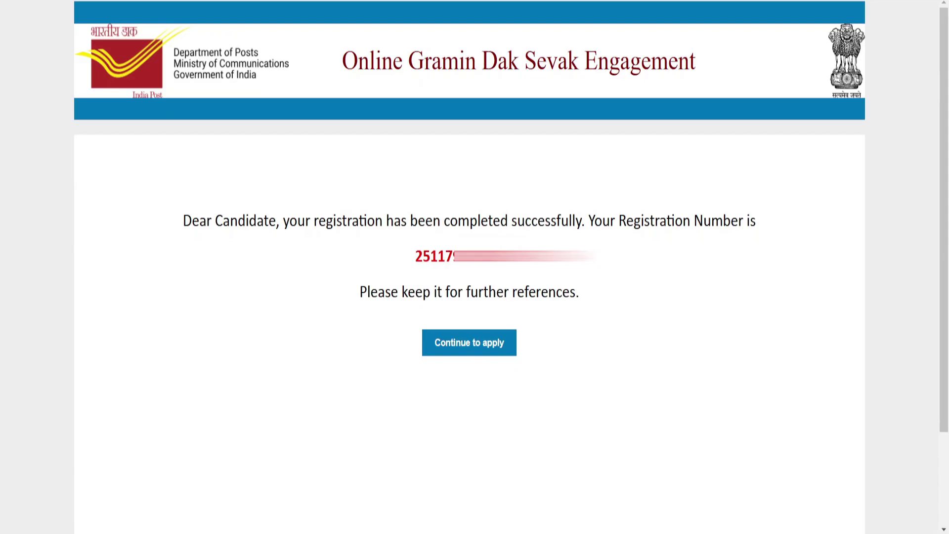
# - Copy the issued registration number and continue to the application stage
pyautogui.doubleClick(426, 256)
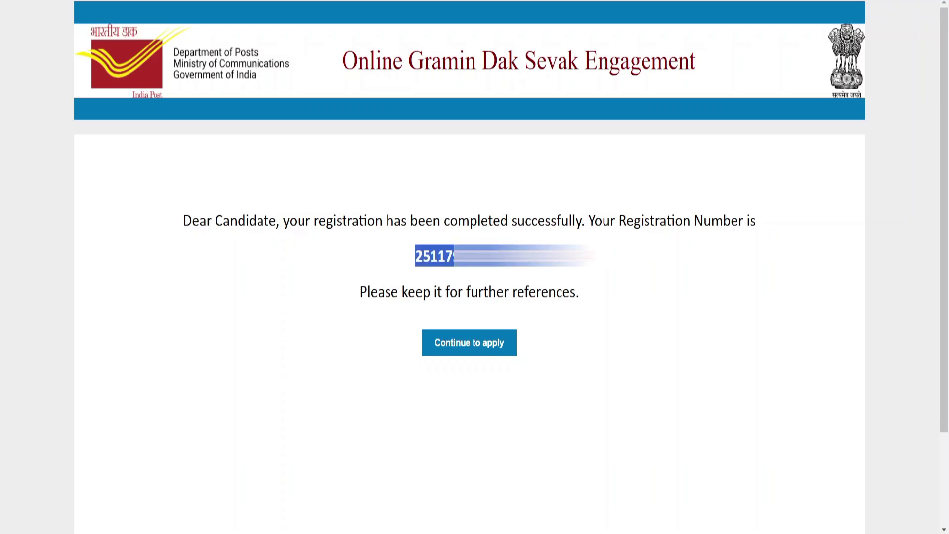
pyautogui.rightClick(490, 261)
pyautogui.click(517, 272)
pyautogui.click(490, 349)
# - Choose West Bengal as the circle applying for and acknowledge the OTP message
pyautogui.click(547, 363)
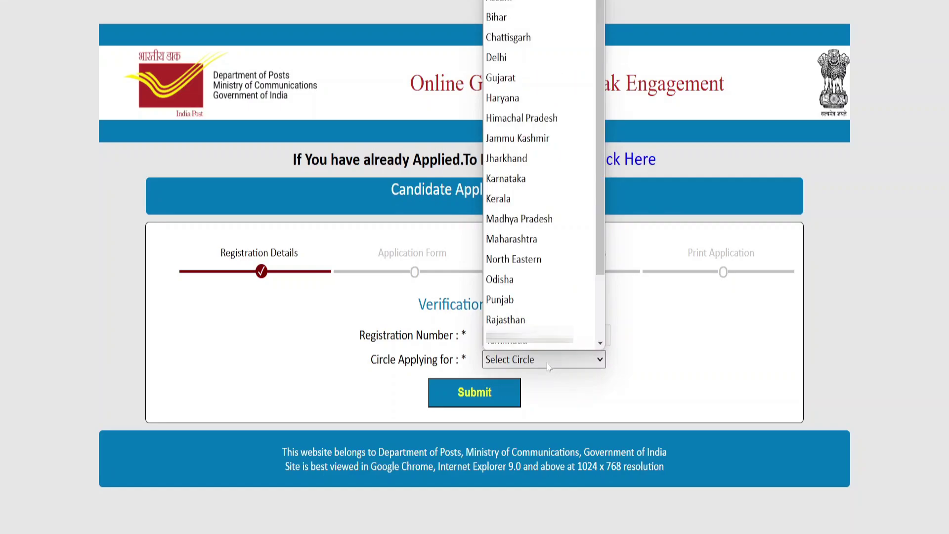
pyautogui.click(552, 297)
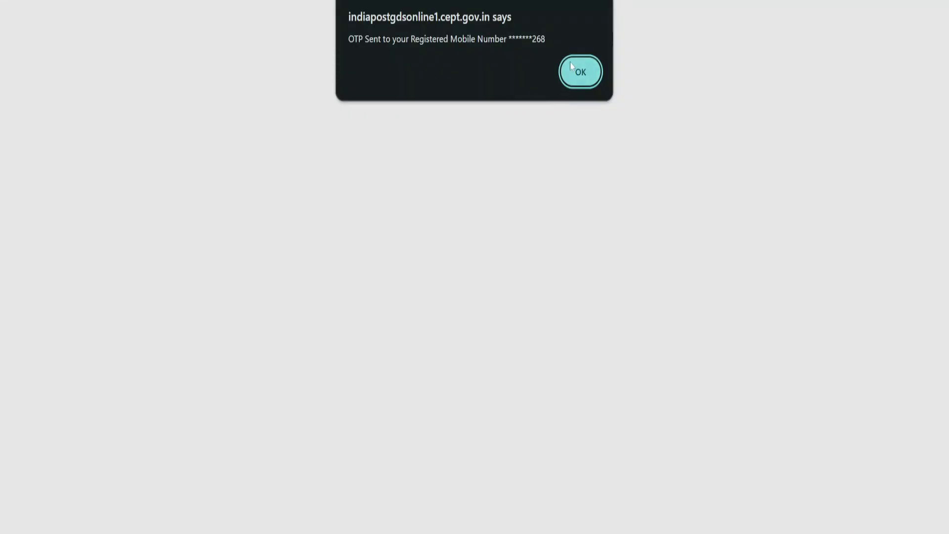
pyautogui.click(581, 74)
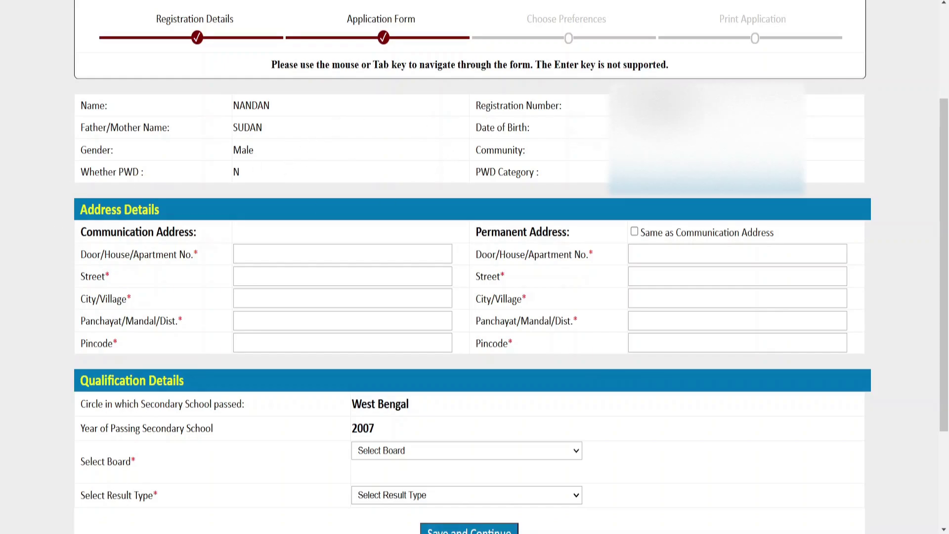
# - Examine the communication address fields and the year of passing in the qualification details
pyautogui.moveTo(80, 233); pyautogui.dragTo(197, 232)
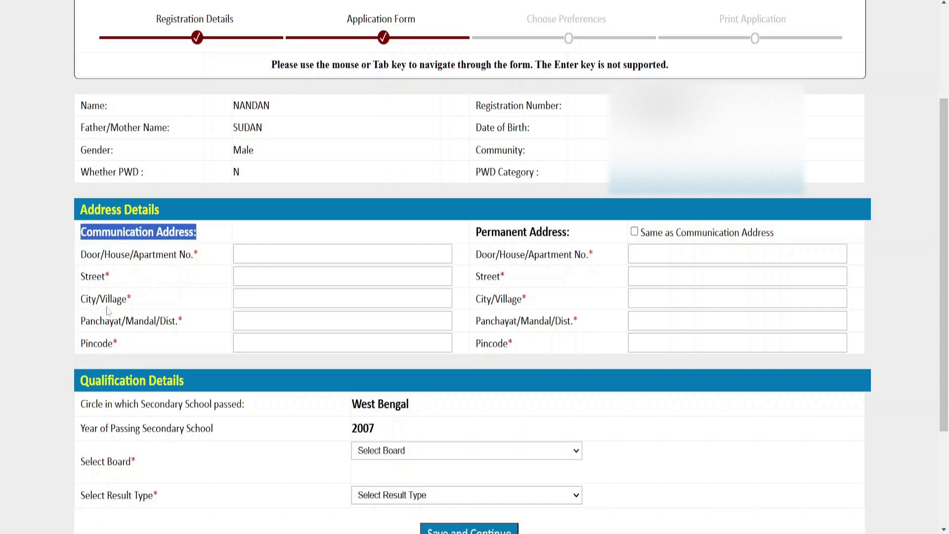
pyautogui.moveTo(88, 299); pyautogui.dragTo(132, 299)
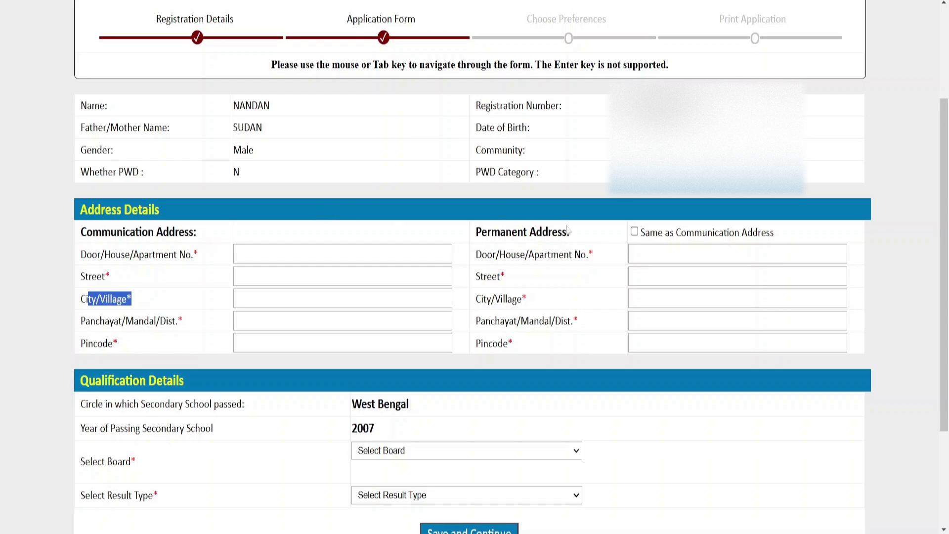
pyautogui.hotkey('ctrl', '+')
pyautogui.hotkey('ctrl', '+')
pyautogui.scroll(-5, 380, 295)
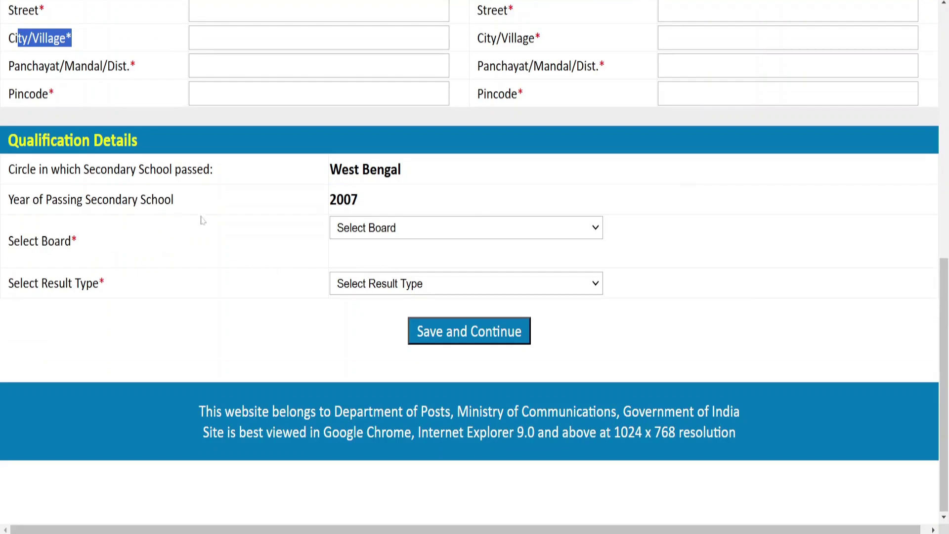
pyautogui.moveTo(308, 200); pyautogui.dragTo(377, 205)
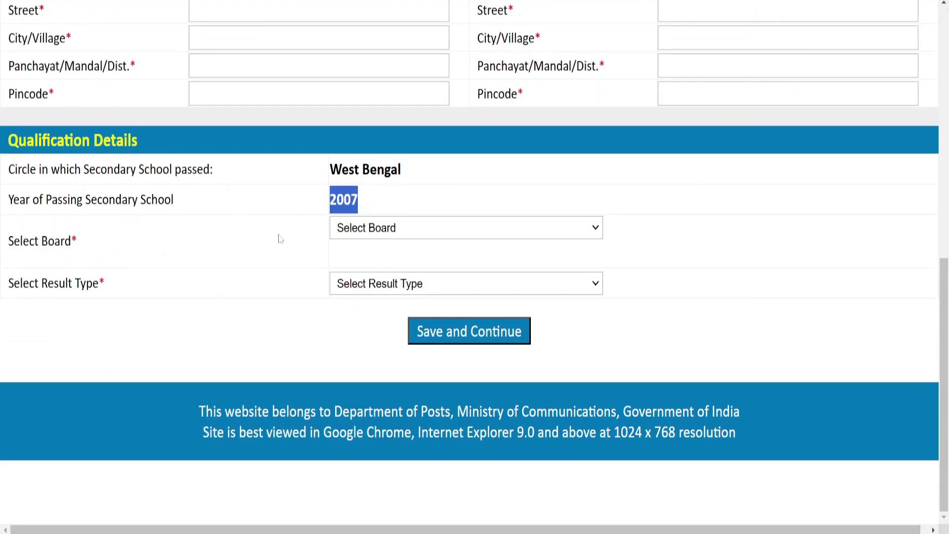
# - Set the board to West Bengal Board of Secondary Education (1997 to 2008) and the result type to Marks
pyautogui.click(367, 229)
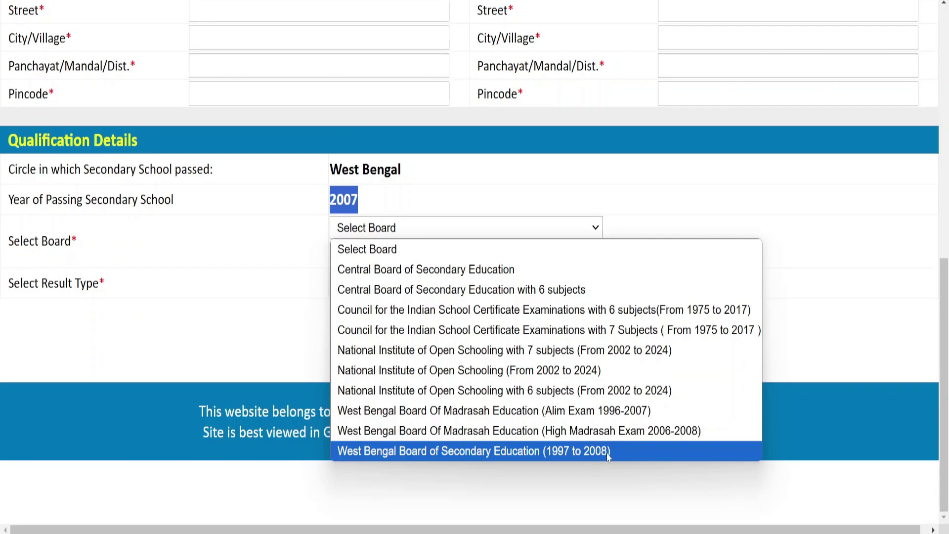
pyautogui.click(576, 451)
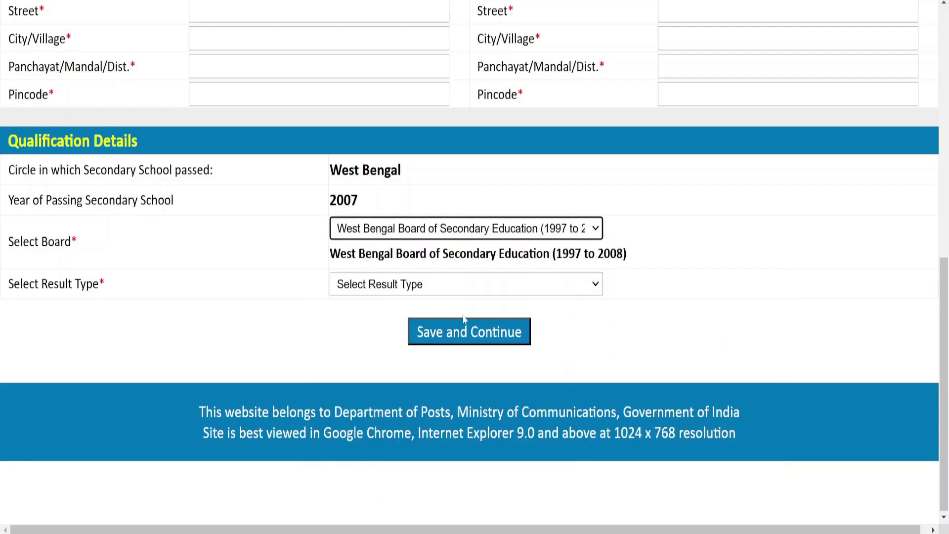
pyautogui.click(458, 278)
pyautogui.click(381, 327)
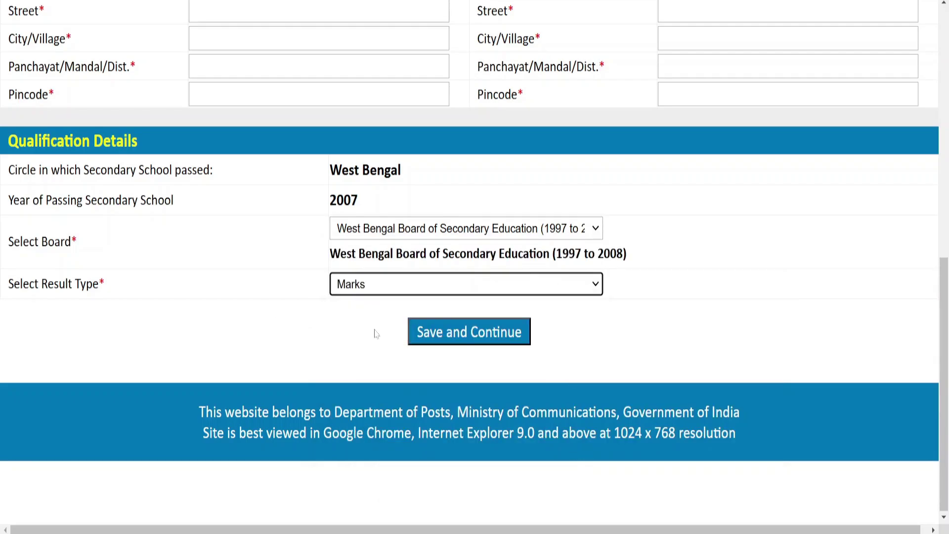
# - Select First Language Bengali and Second Language English as the subjects, and place the cursor in the additional subject's marks field
pyautogui.scroll(-3, 396, 333)
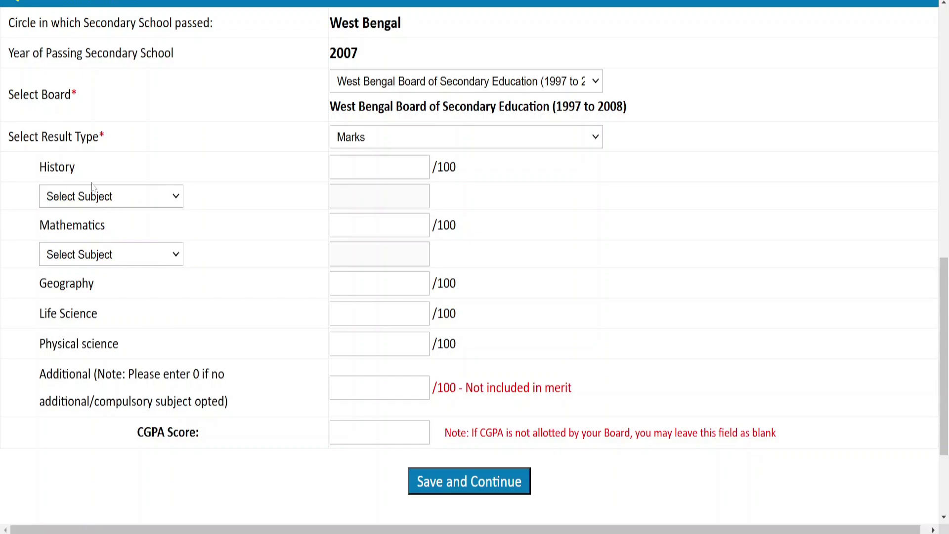
pyautogui.click(122, 206)
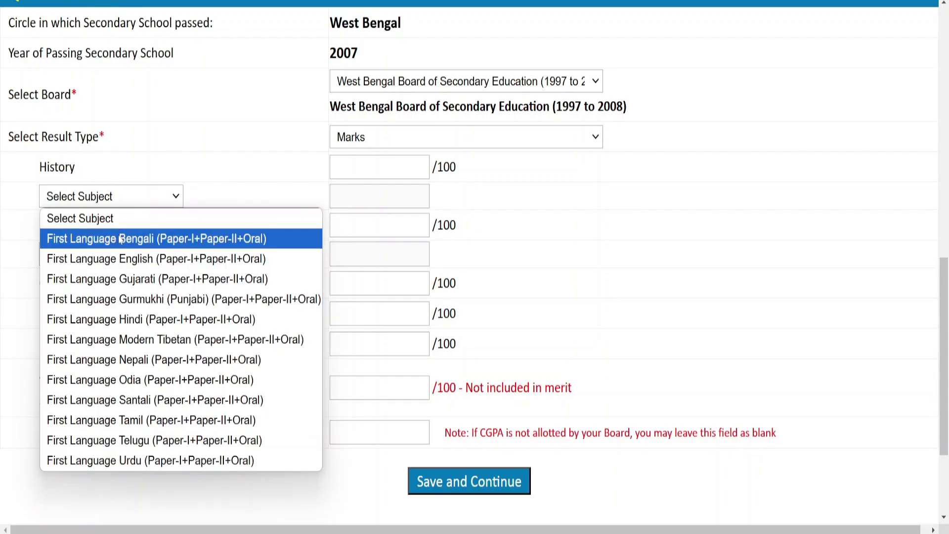
pyautogui.click(193, 243)
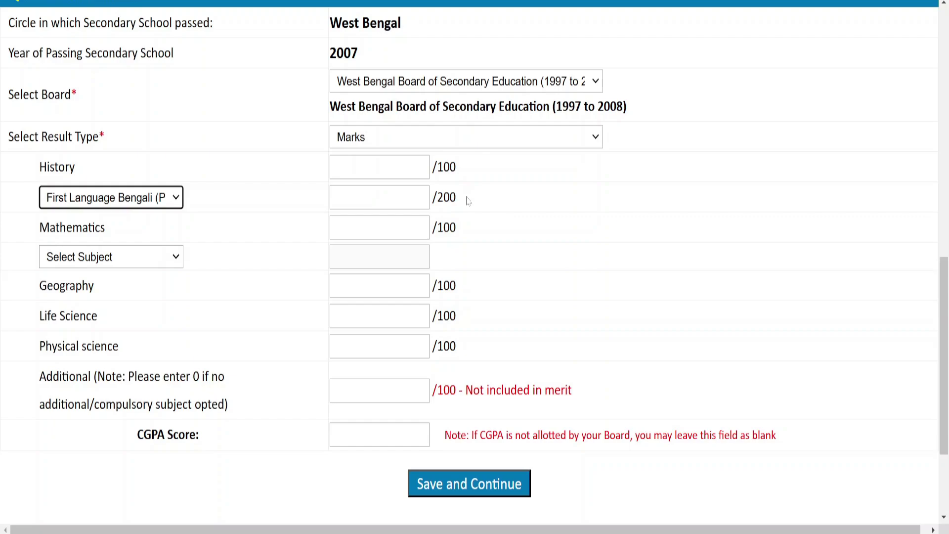
pyautogui.click(96, 254)
pyautogui.click(105, 320)
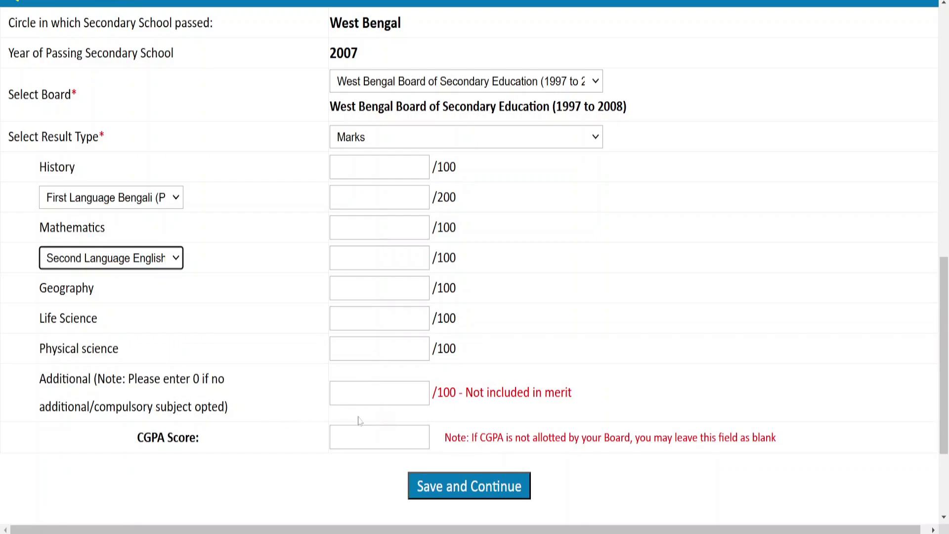
pyautogui.click(364, 393)
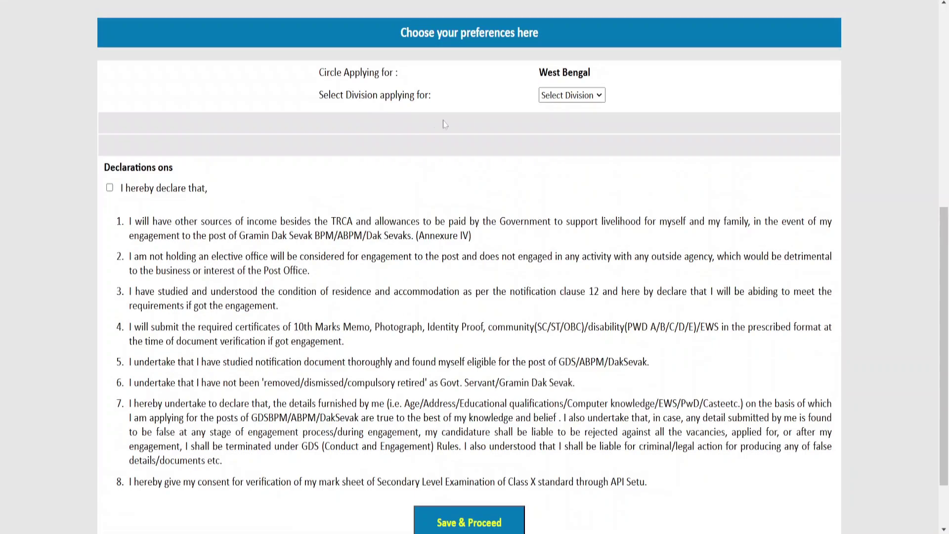
# - Select Sikkim Division as the division applying for in the West Bengal circle
pyautogui.click(578, 96)
pyautogui.moveTo(639, 138); pyautogui.dragTo(643, 277)
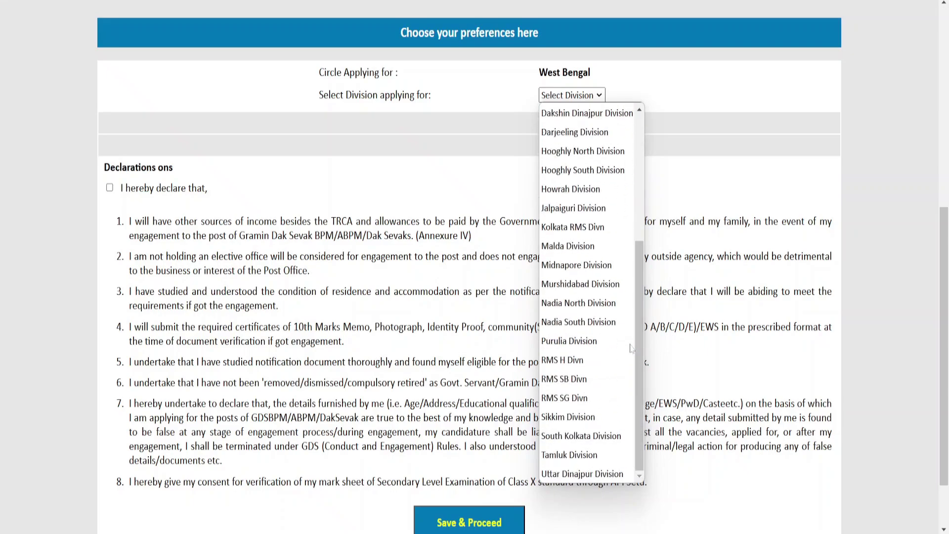
pyautogui.click(609, 418)
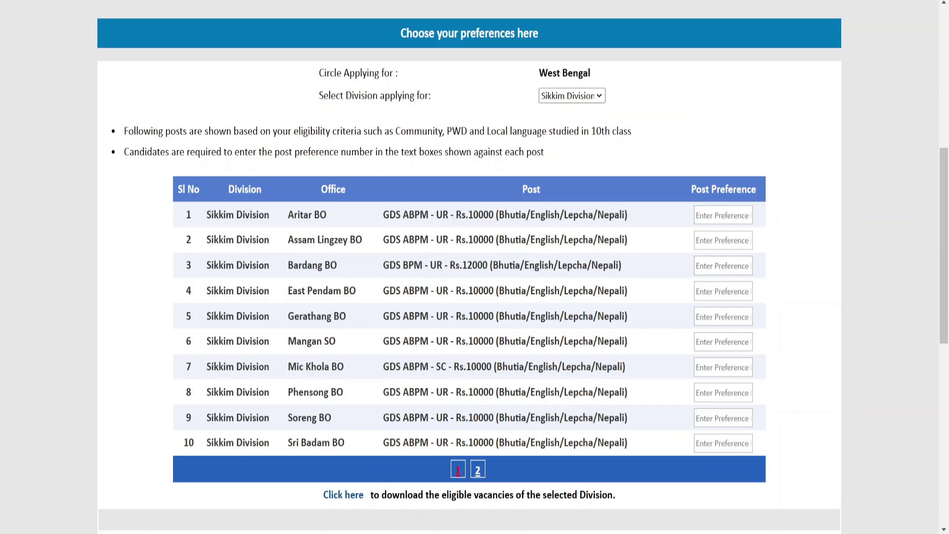
# - Enter post preference 1 for Wok BO on the second page of the Sikkim Division posts
pyautogui.click(478, 472)
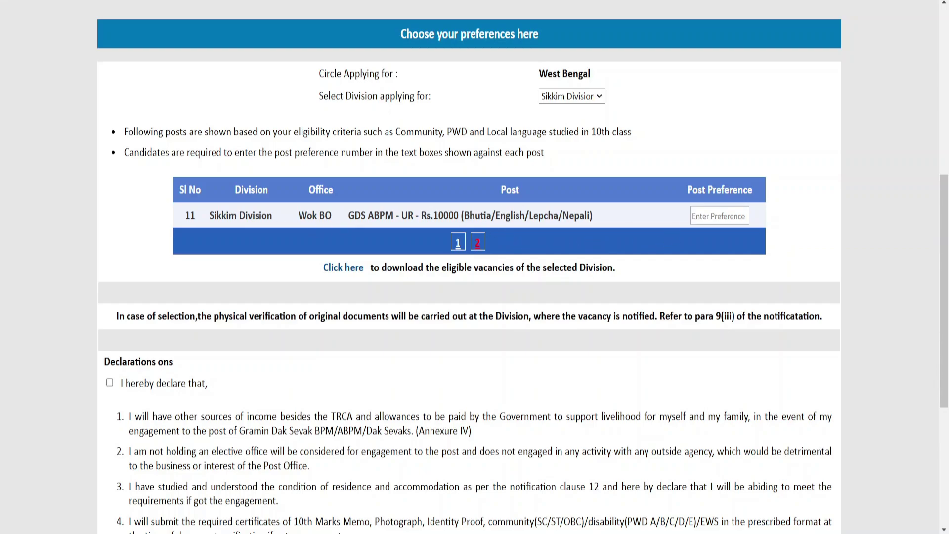
pyautogui.click(722, 218)
pyautogui.write('1')
# - On the first page of posts, enter preference 7 for Aritar BO and 1 for Soreng BO
pyautogui.click(458, 242)
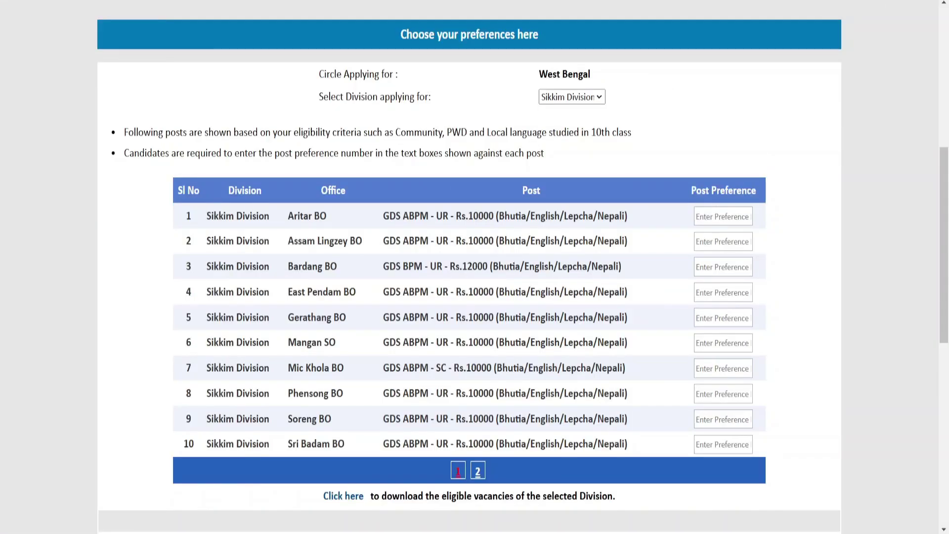
pyautogui.click(723, 221)
pyautogui.write('7')
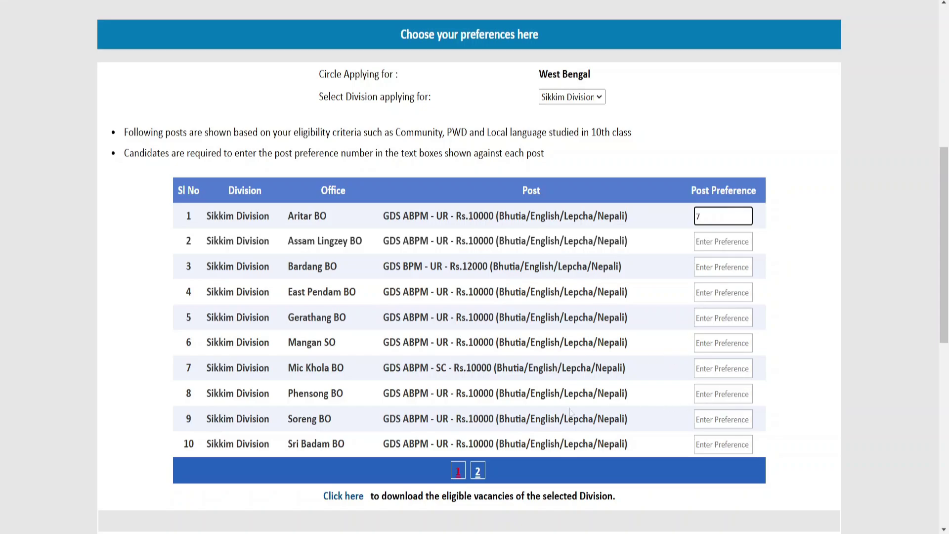
pyautogui.click(723, 419)
pyautogui.write('1')
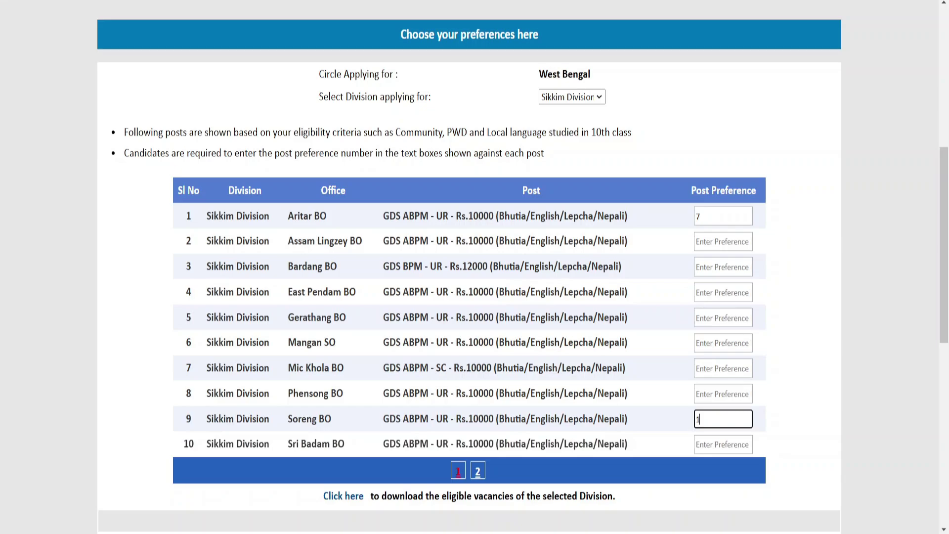
# - Submit the application with its post preferences and acknowledge the submission message to open the printable application
pyautogui.scroll(-10, 608, 408)
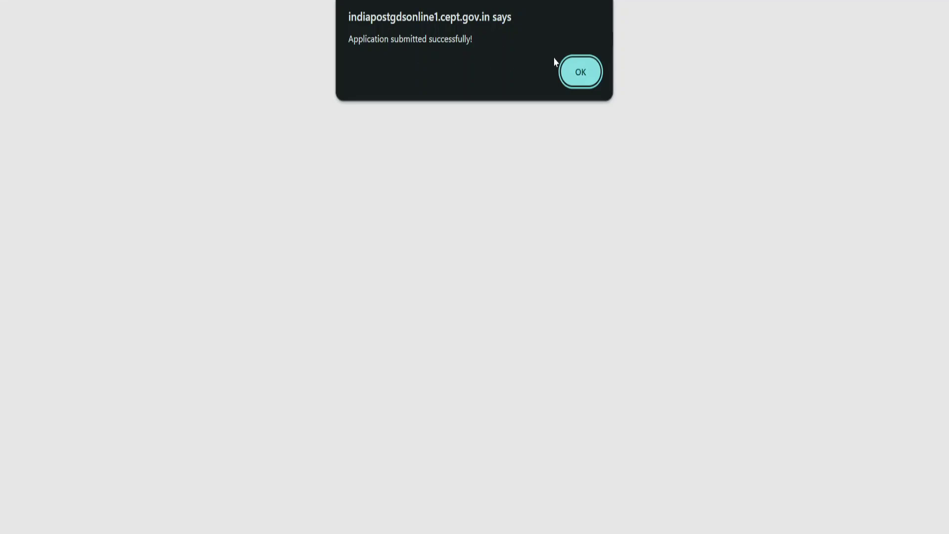
pyautogui.click(581, 72)
pyautogui.hotkey('ctrl', '-')
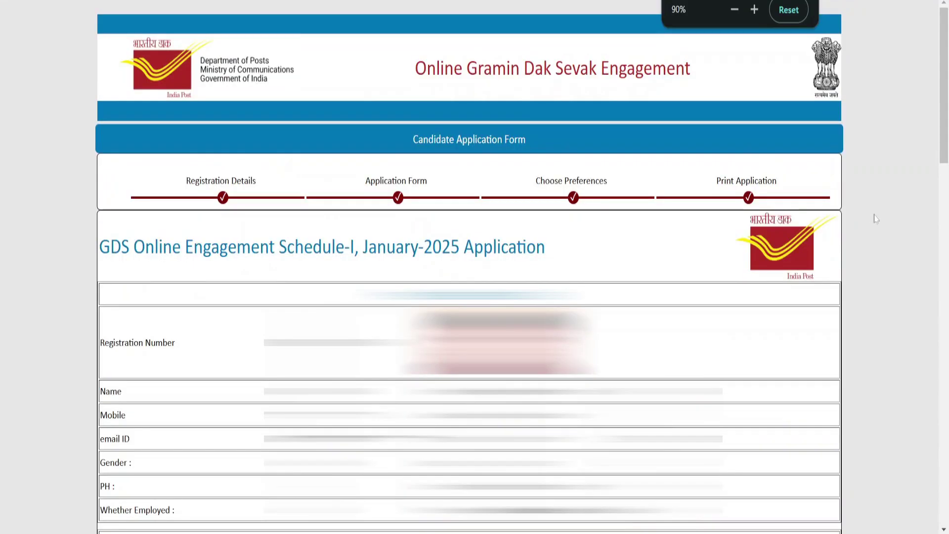